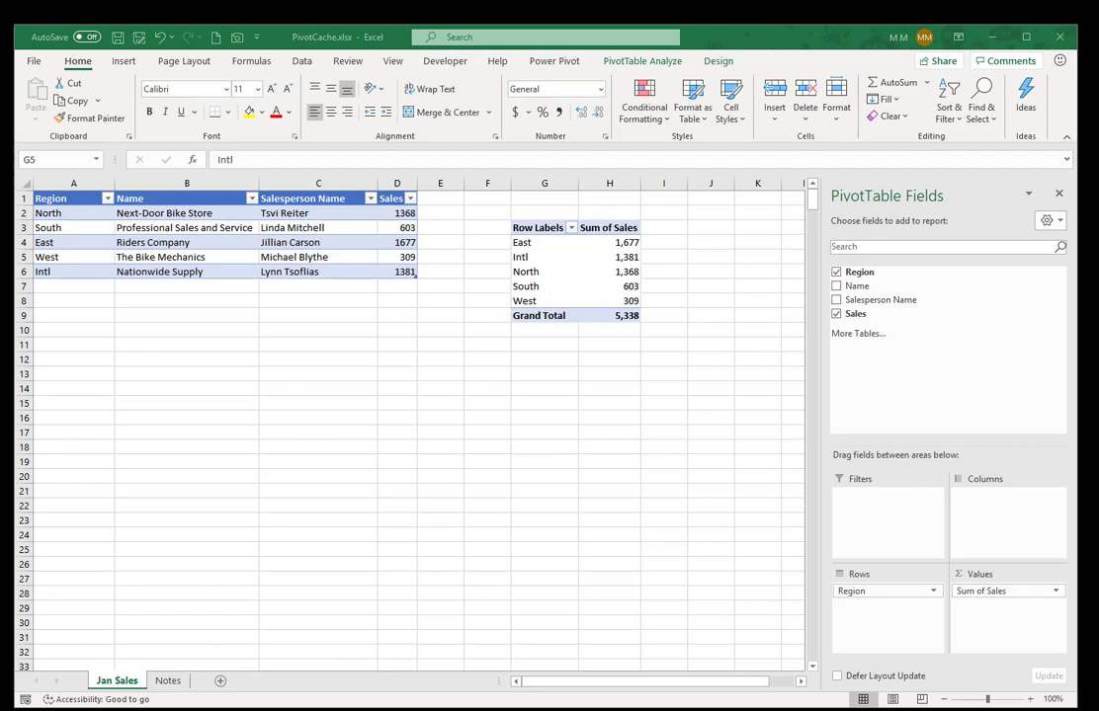
Refresh the PivotTable that sums sales by region.
click(550, 241)
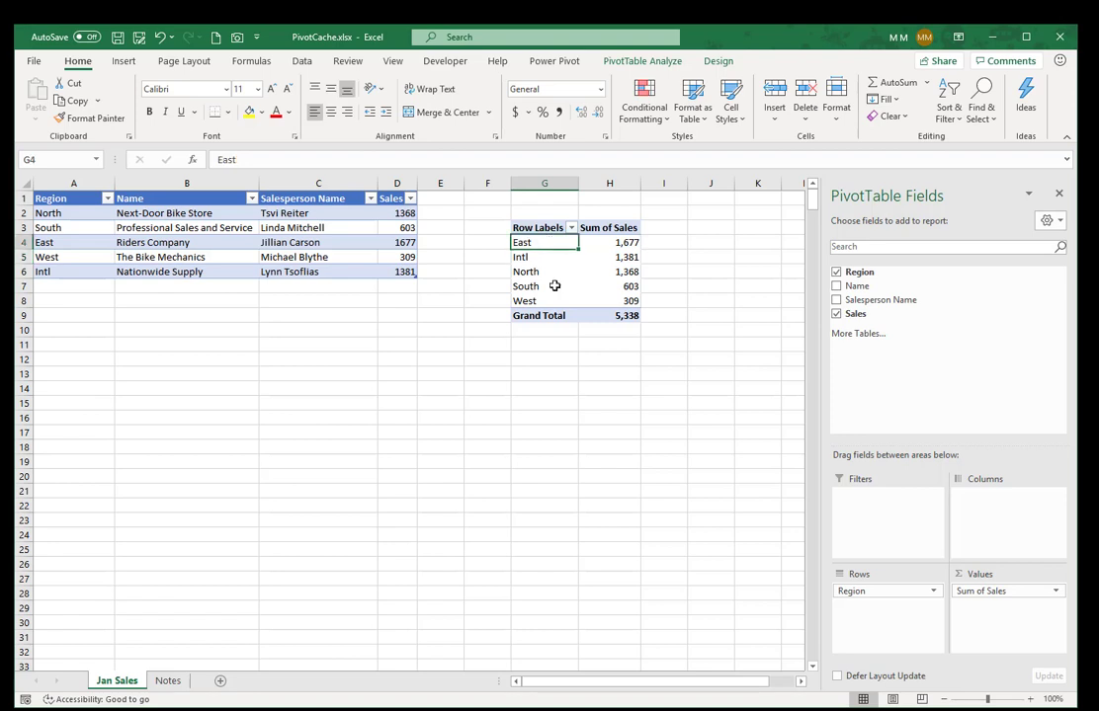
right_click(570, 244)
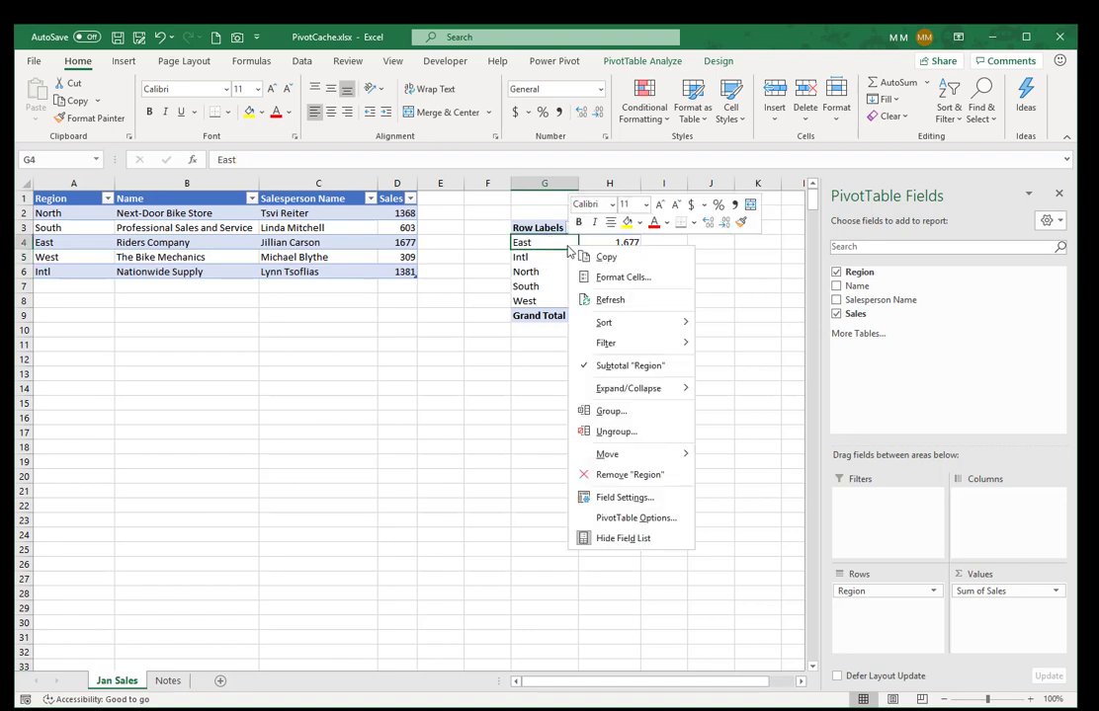
click(604, 299)
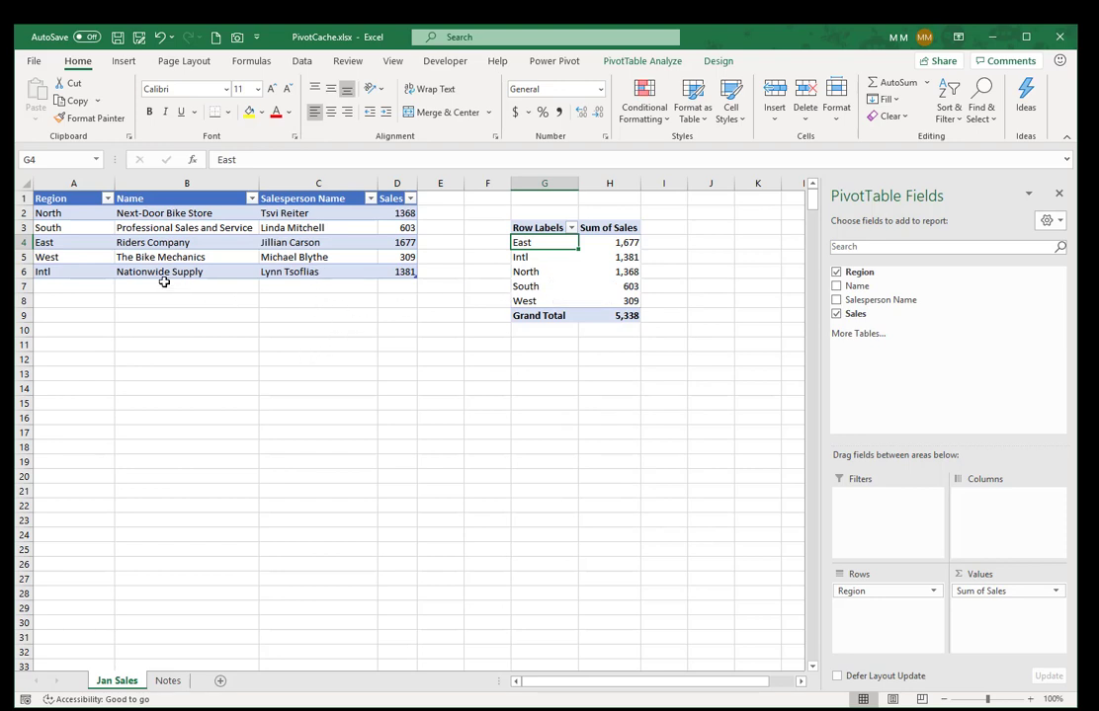
Copy the Intl record in A6:D6 of the sales table and paste it as values starting at cell A14.
drag(58, 271, 387, 271)
right_click(388, 270)
click(415, 301)
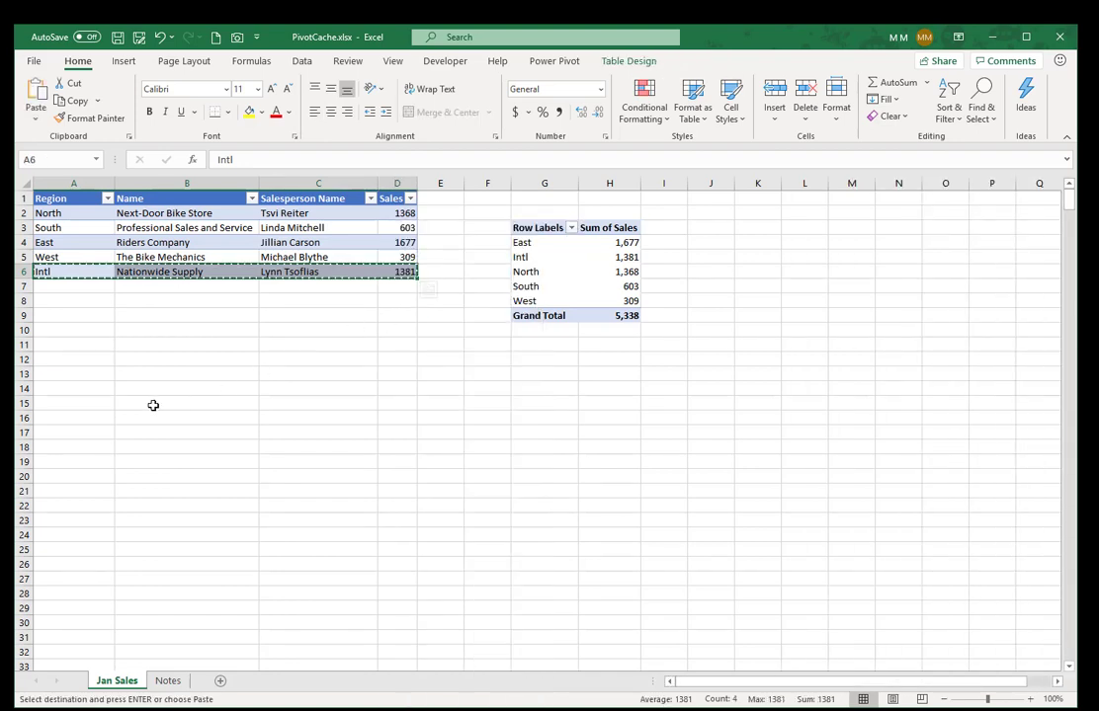
click(53, 390)
right_click(53, 390)
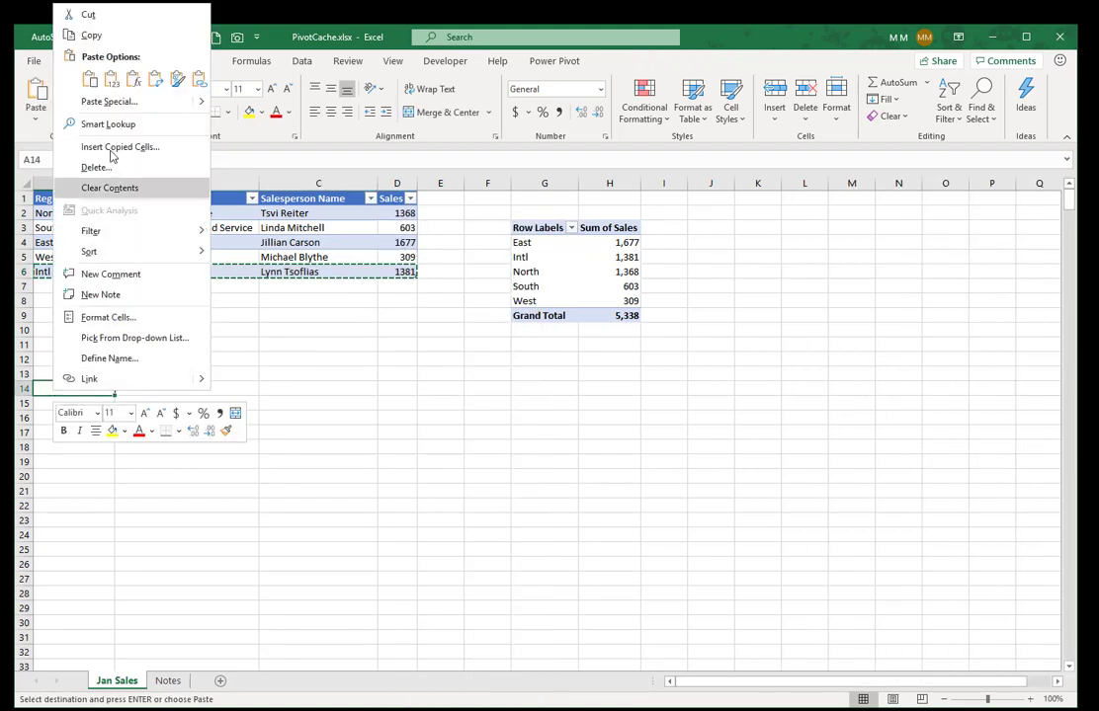
click(113, 79)
Clear the Intl record from A6:D6 and shrink the sales table so it ends at row 5.
drag(55, 271, 395, 274)
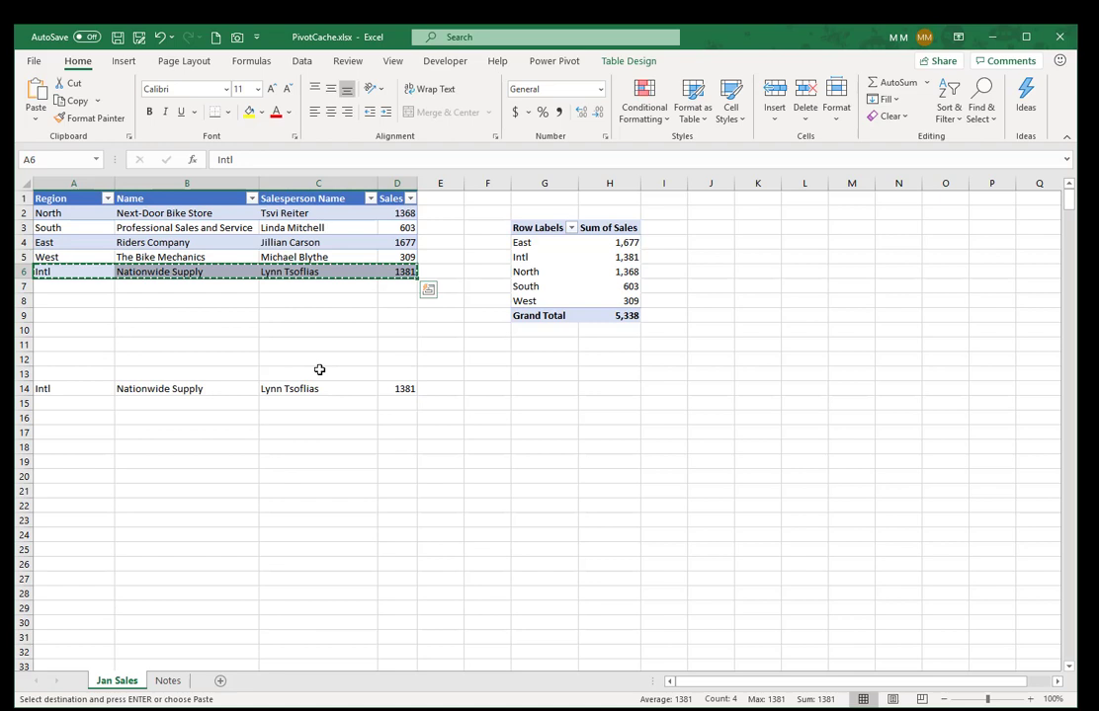
key(Delete)
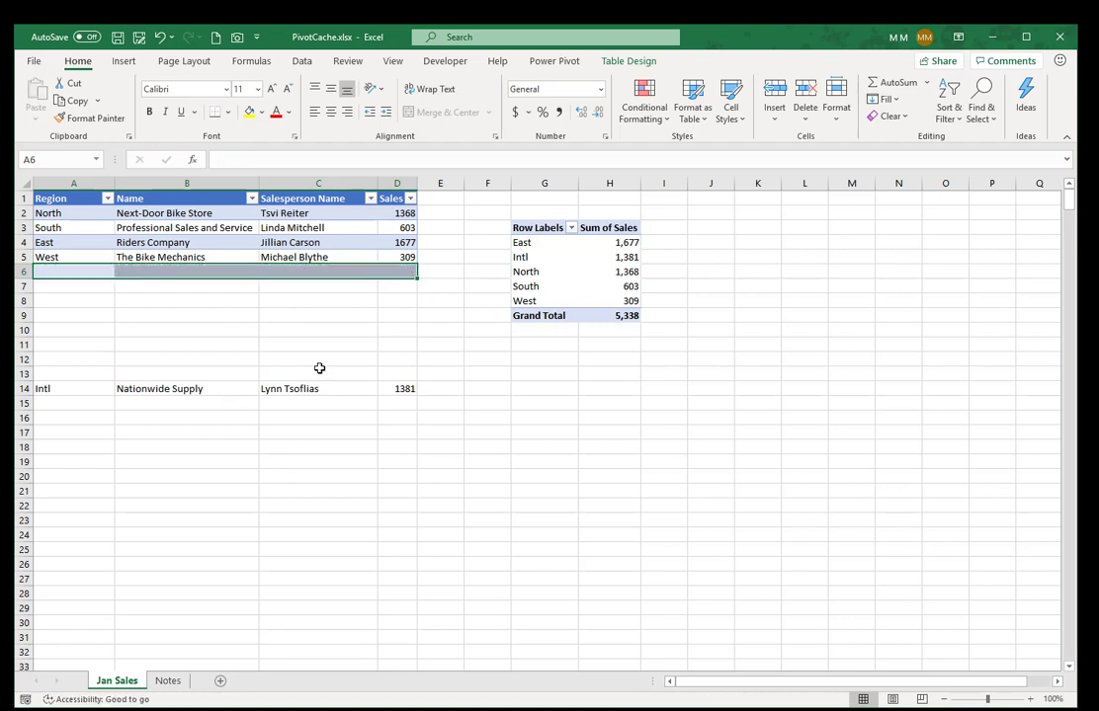
click(273, 240)
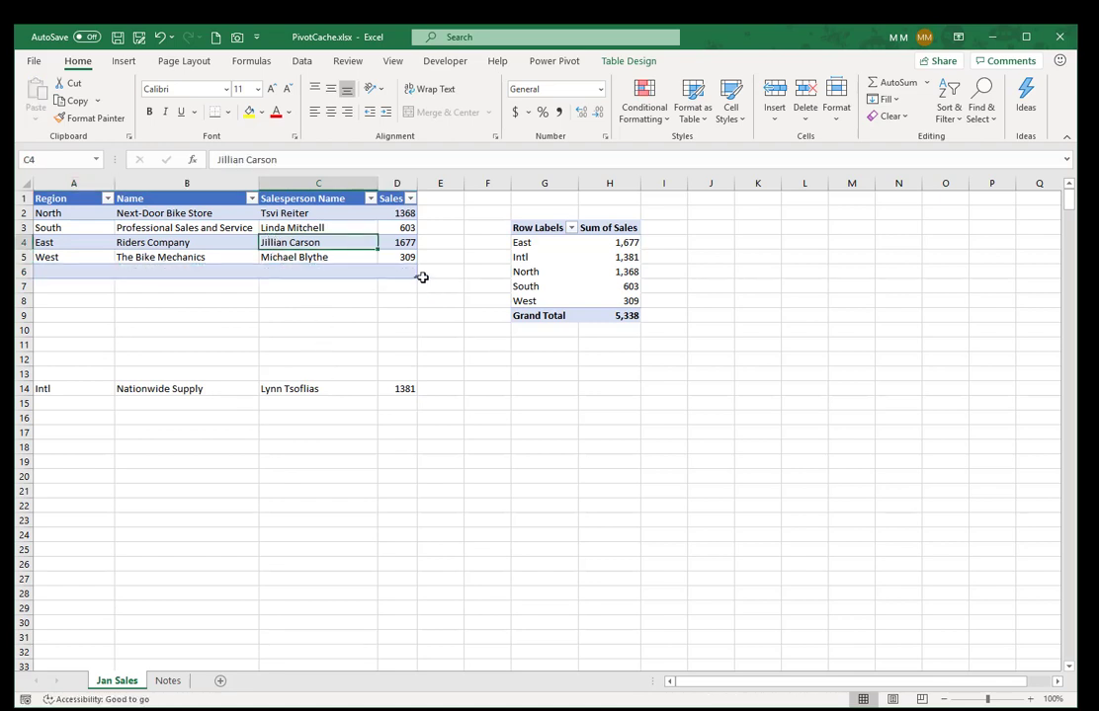
drag(414, 272, 415, 259)
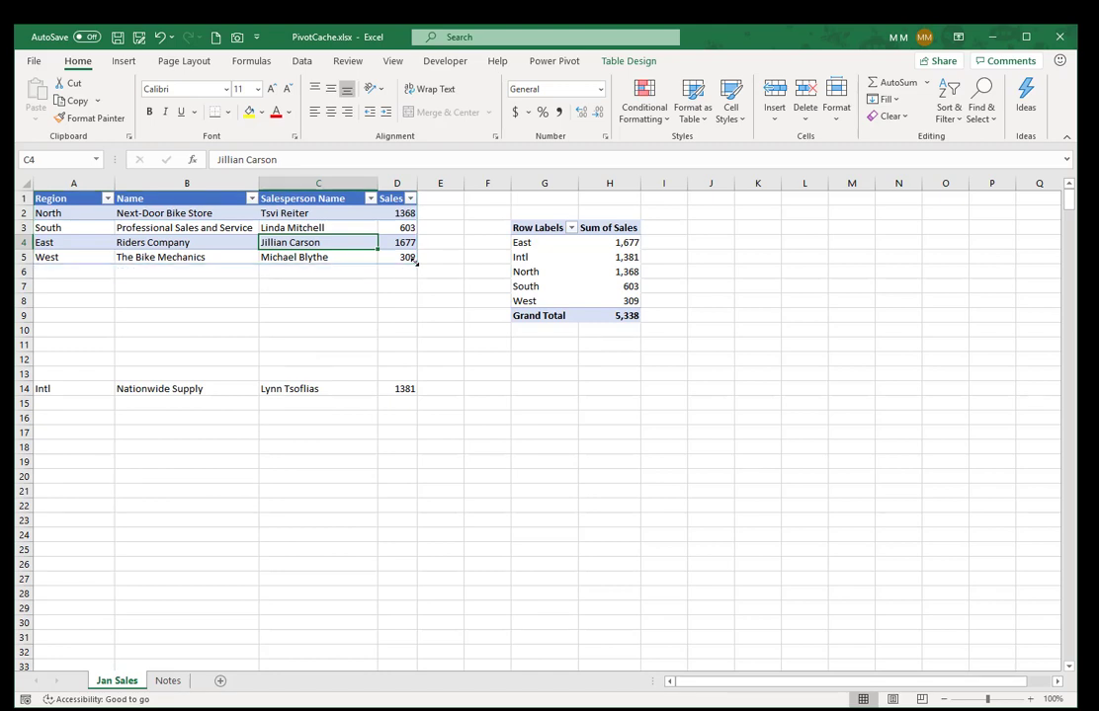
click(312, 215)
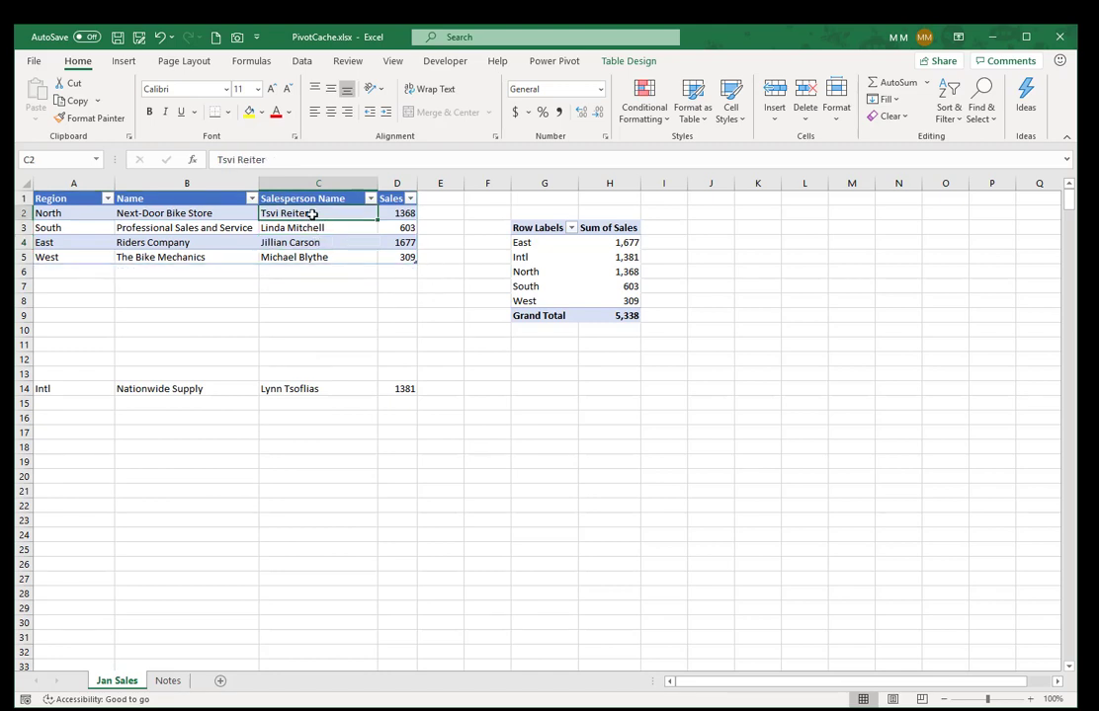
Refresh the PivotTable to pick up the removal of the Intl record from the source table.
click(542, 258)
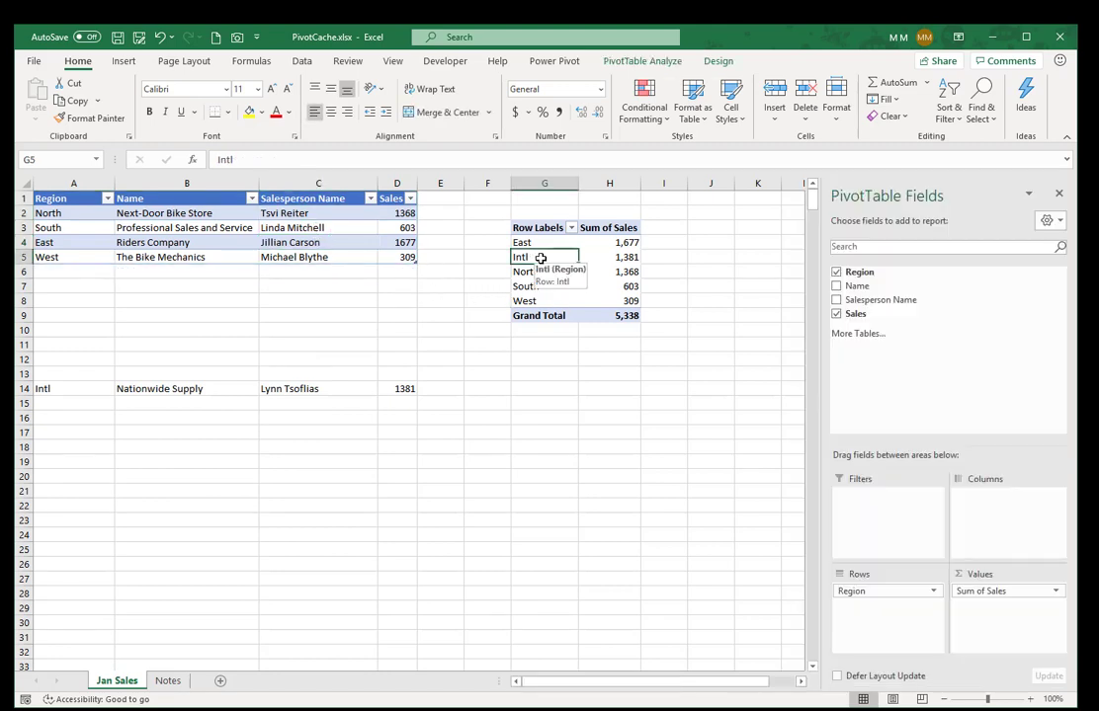
right_click(542, 258)
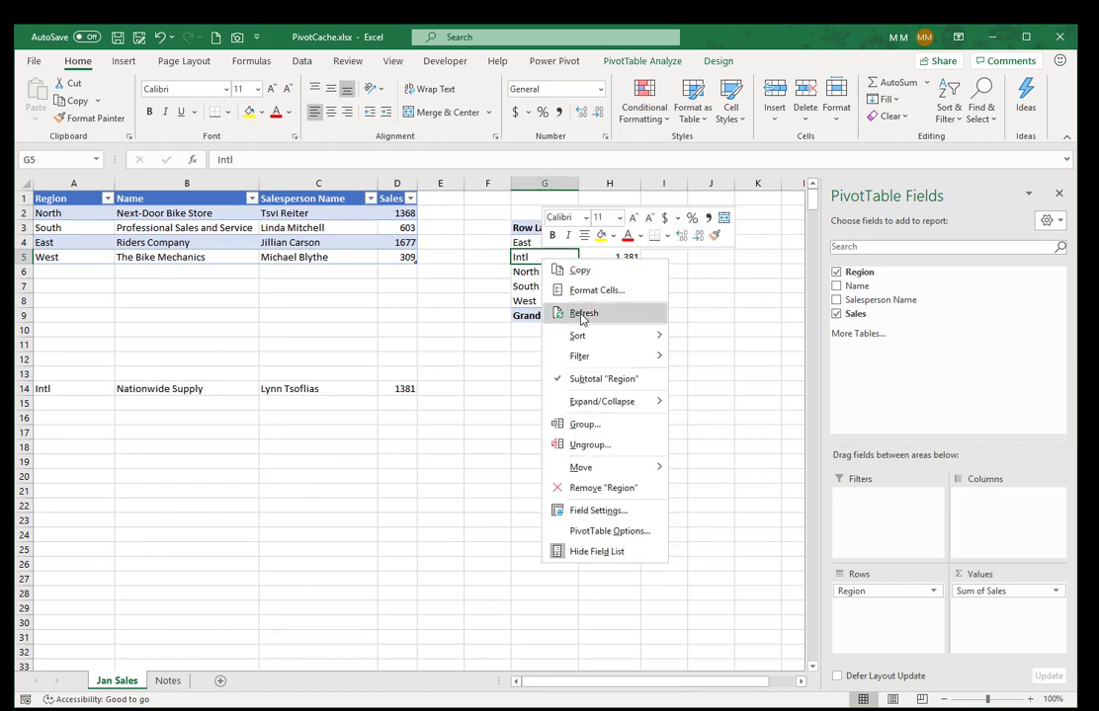
click(583, 313)
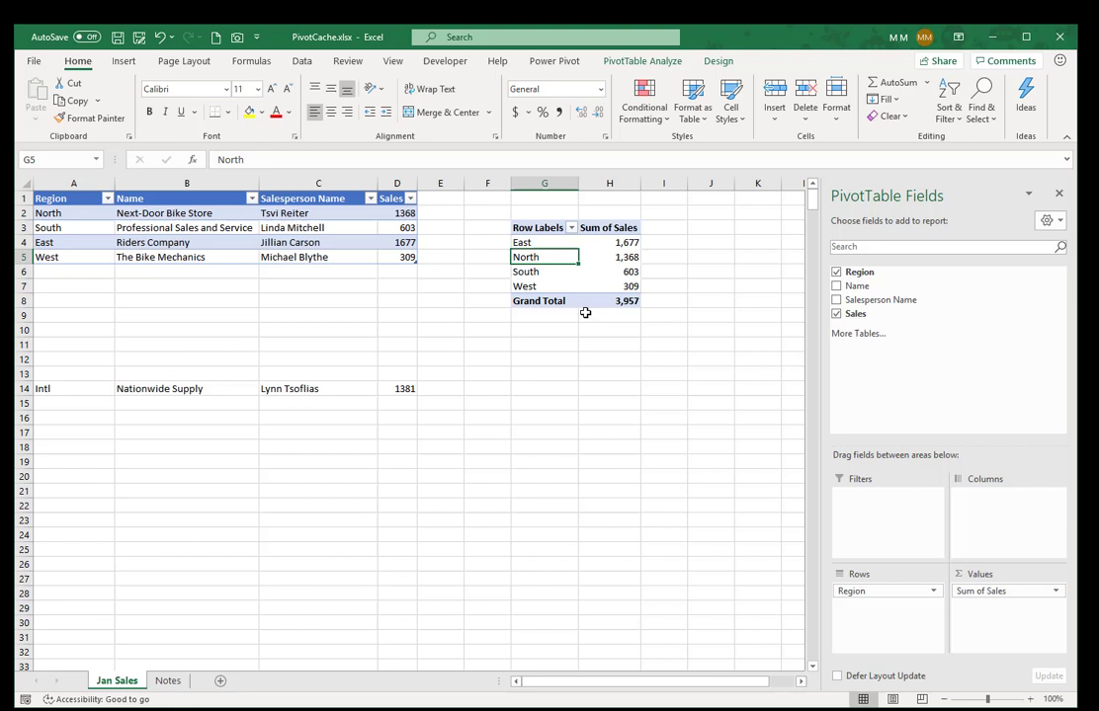
Examine the region items in the PivotTable's Row Labels filter, looking for Intl, and close it without changing the filter.
click(571, 228)
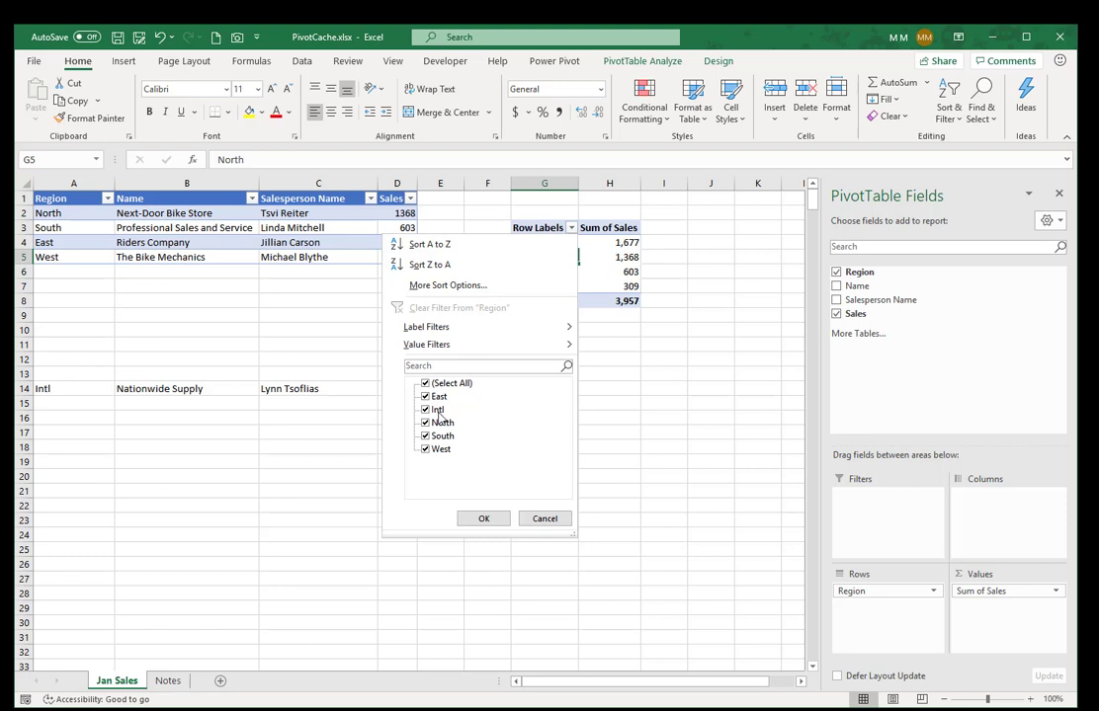
click(544, 520)
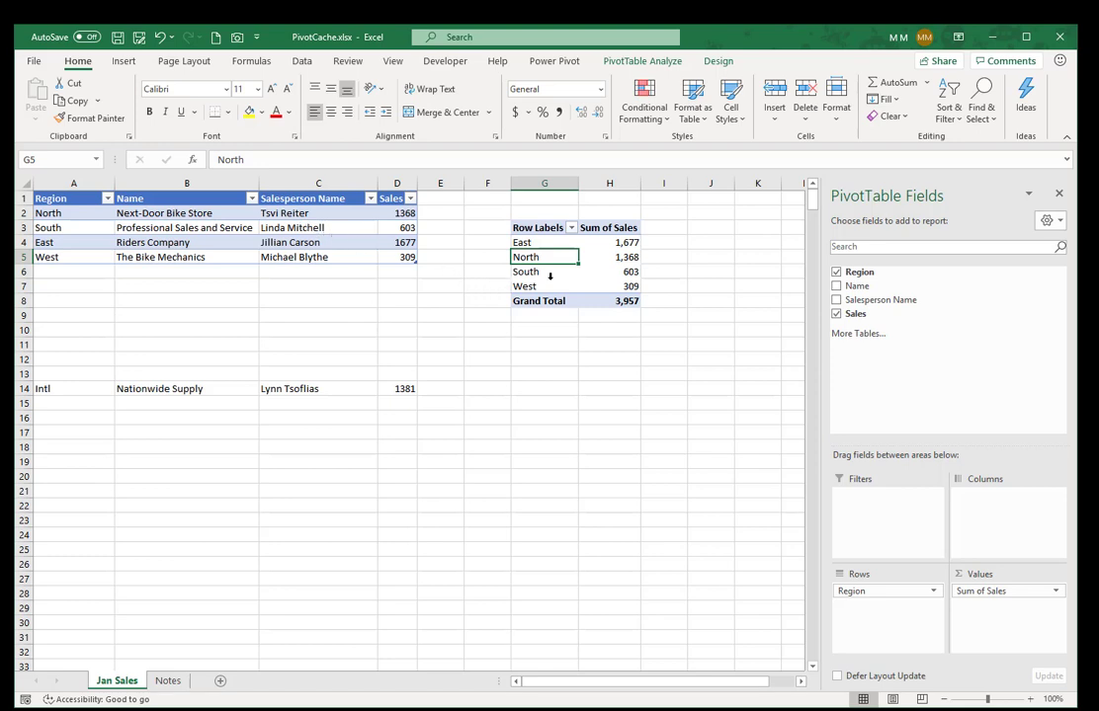
click(571, 228)
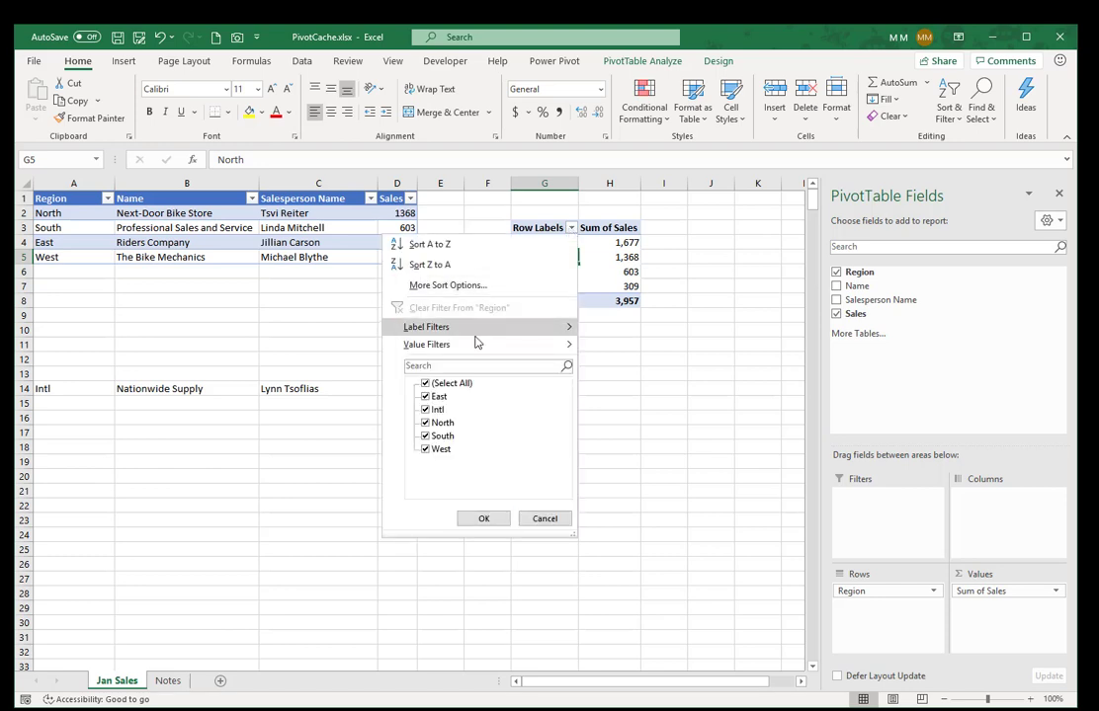
click(543, 520)
click(604, 259)
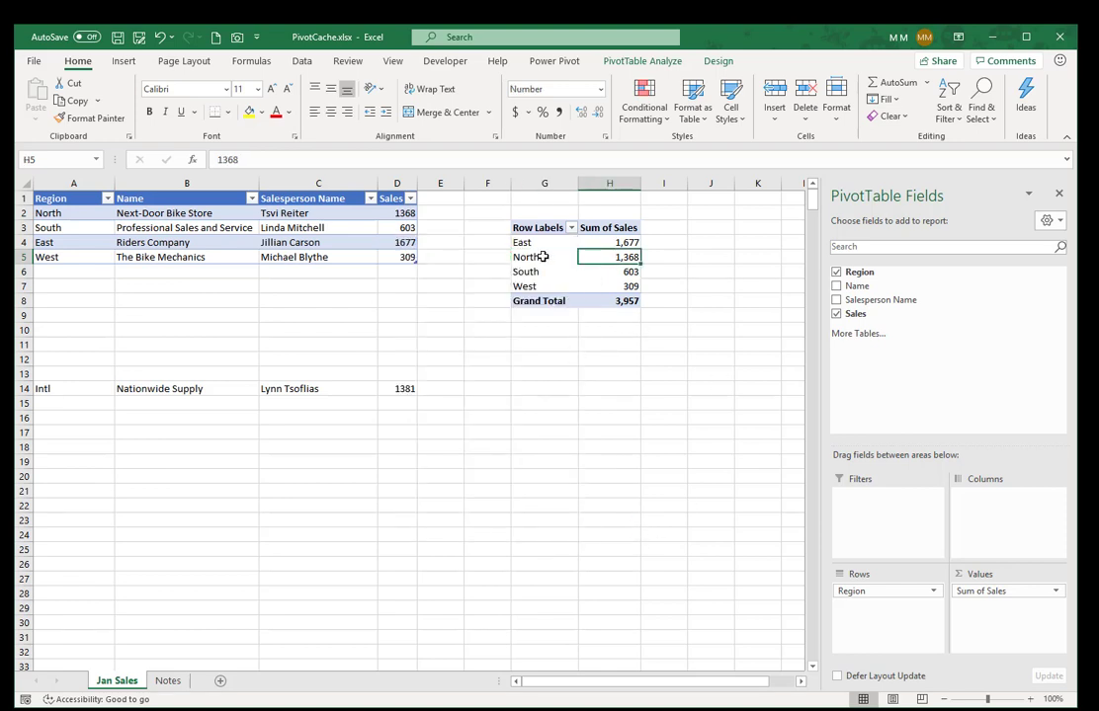
Set the number of deleted items to retain per field to None in the PivotTable's data options.
click(542, 257)
right_click(542, 258)
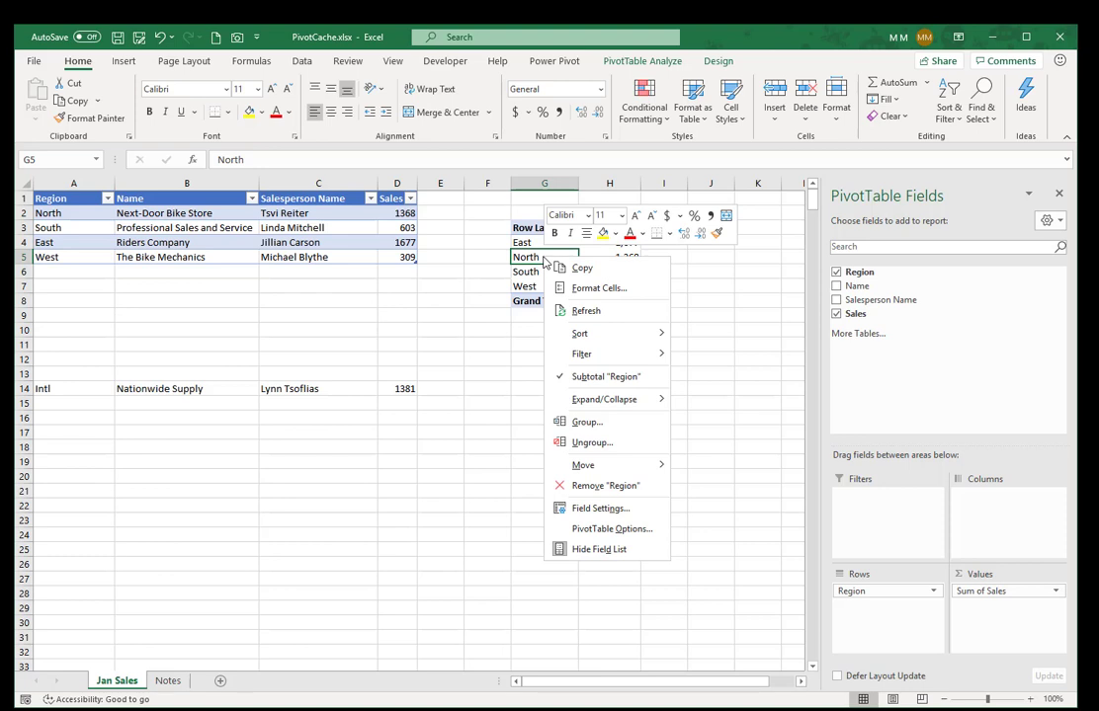
click(613, 529)
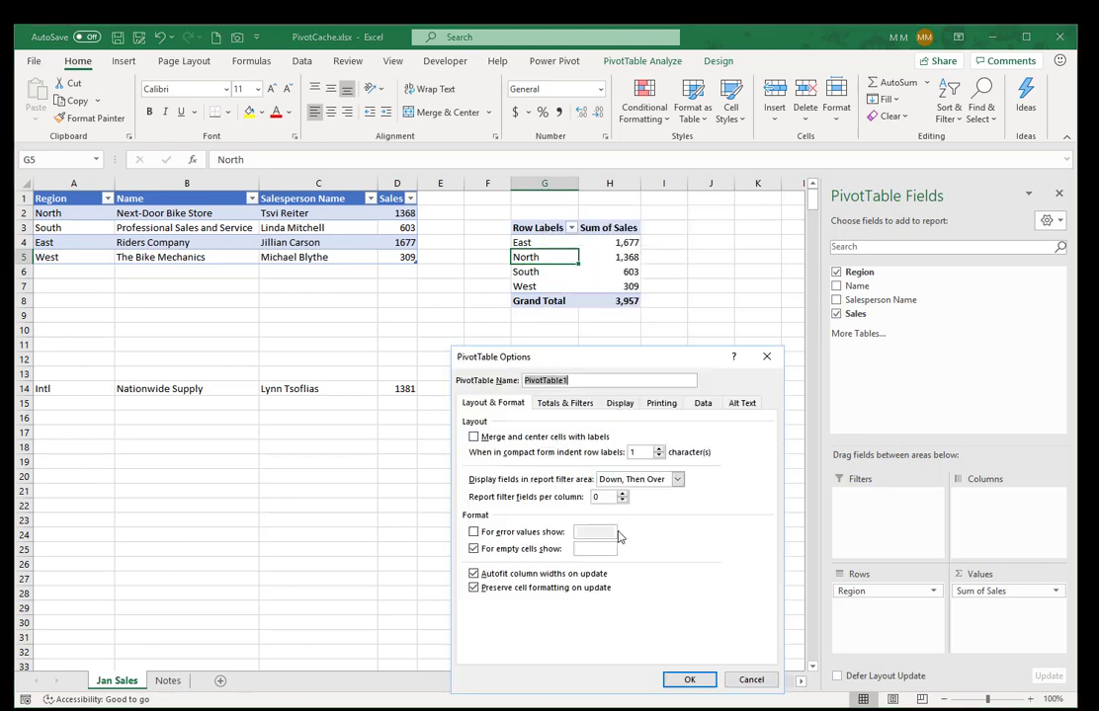
click(700, 405)
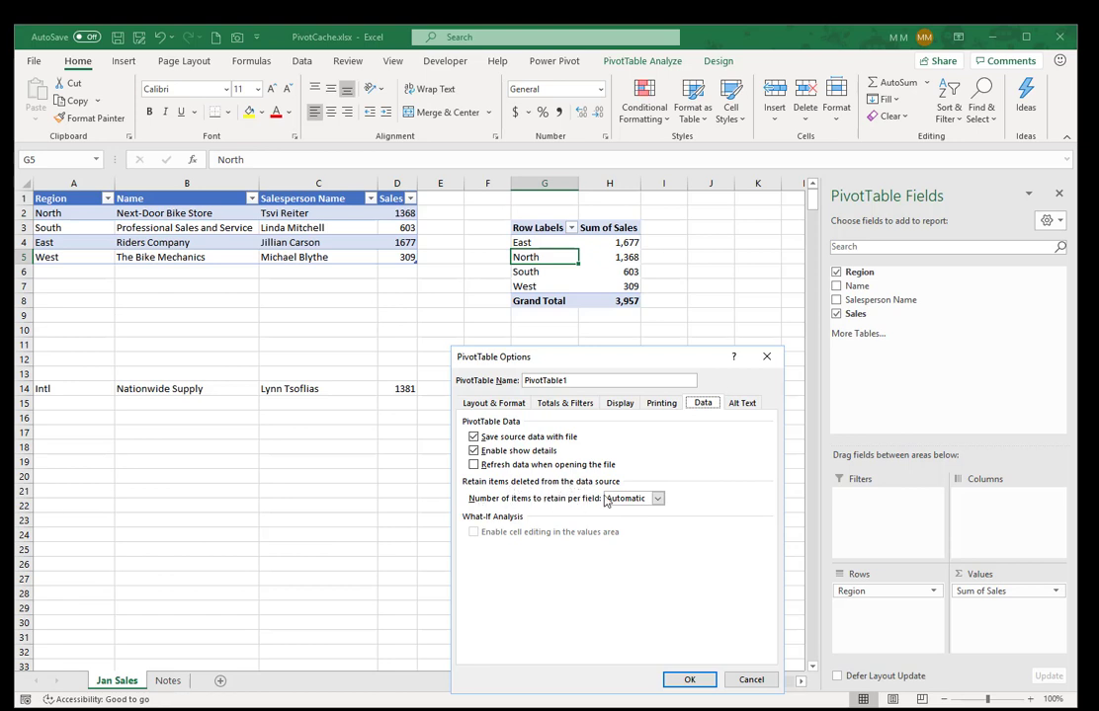
click(658, 500)
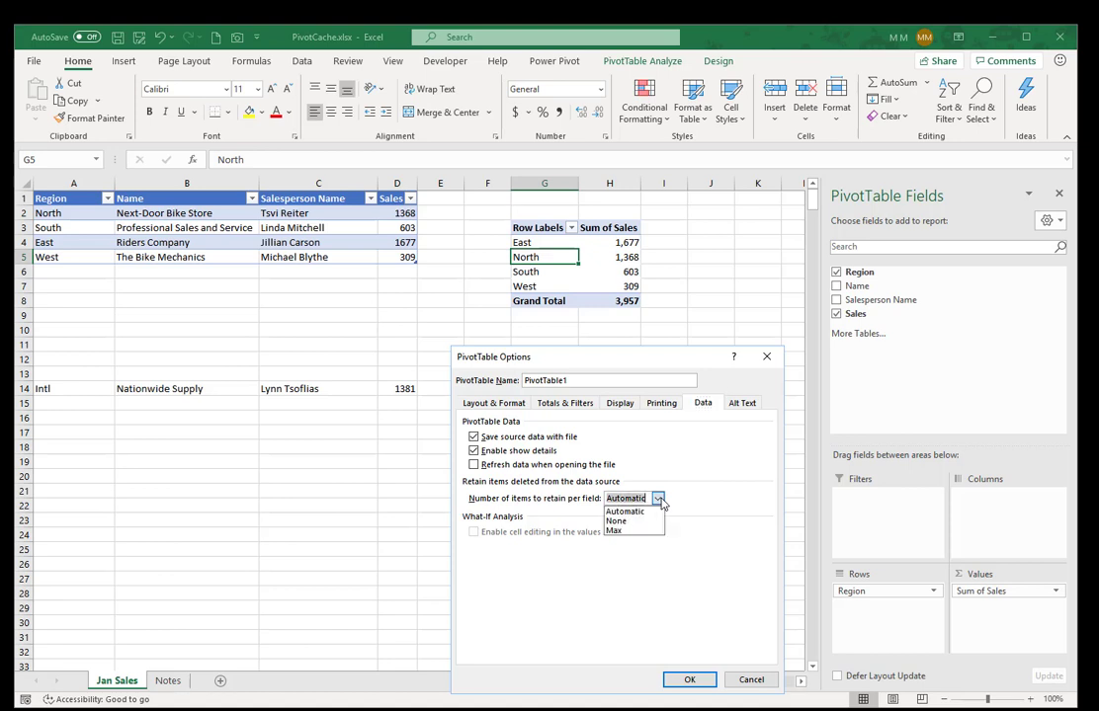
click(620, 523)
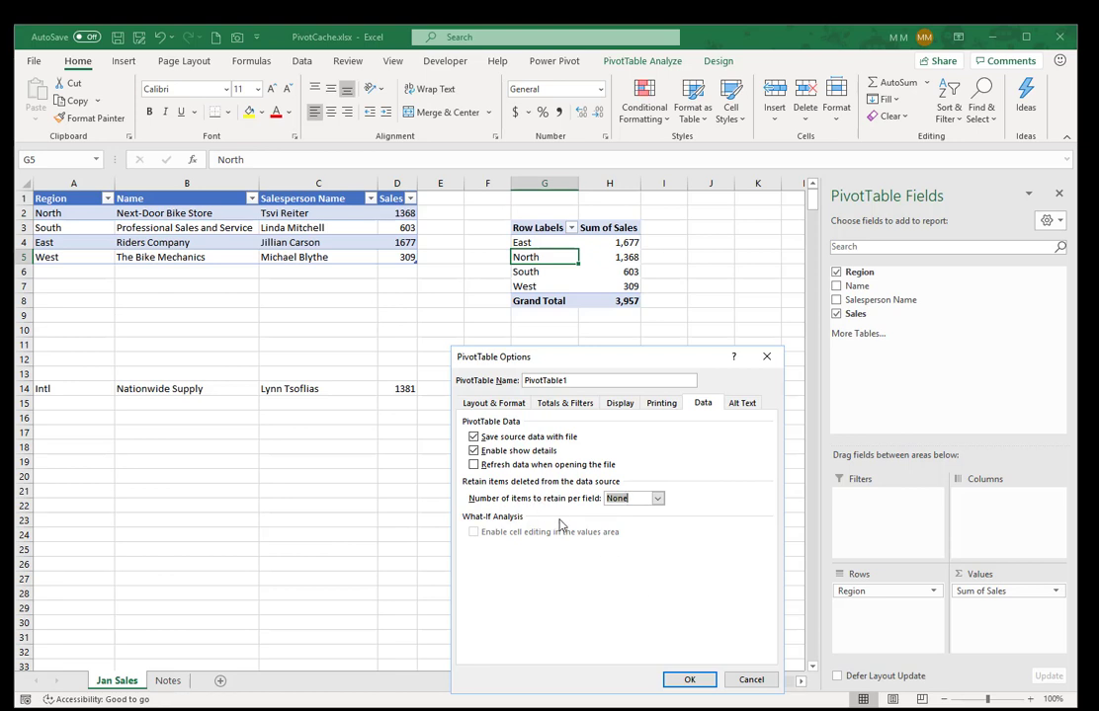
click(685, 680)
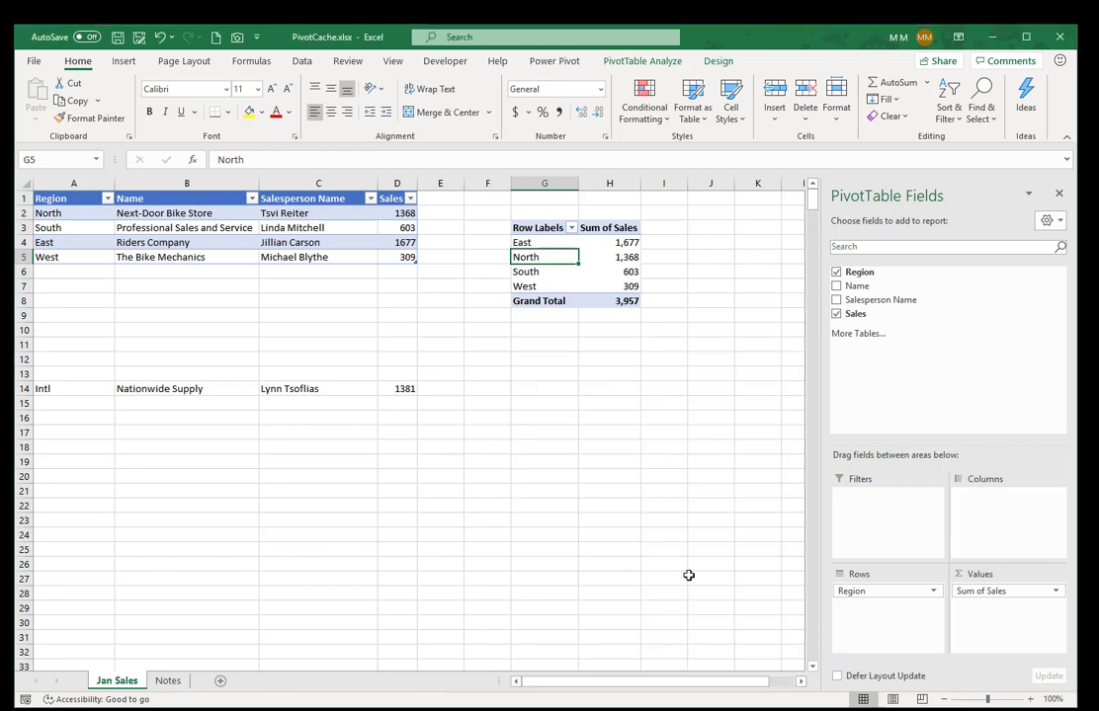
Check the Row Labels filter items, leaving the filter unchanged, and refresh the PivotTable to apply the new retention setting.
click(571, 228)
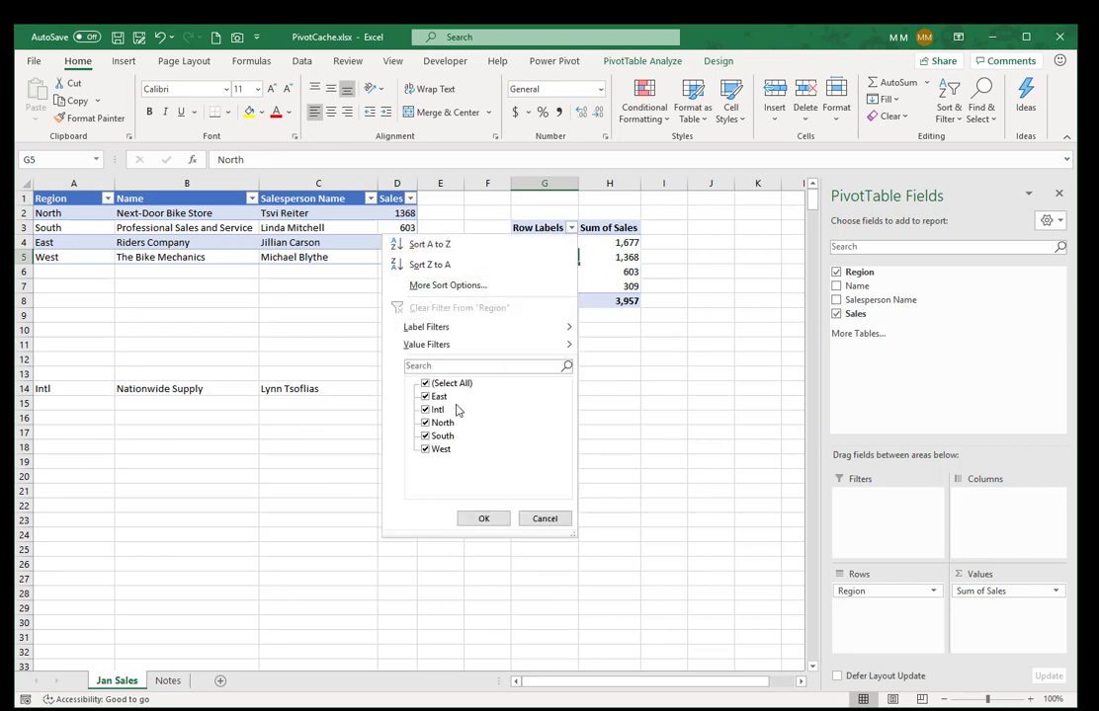
click(542, 517)
right_click(545, 263)
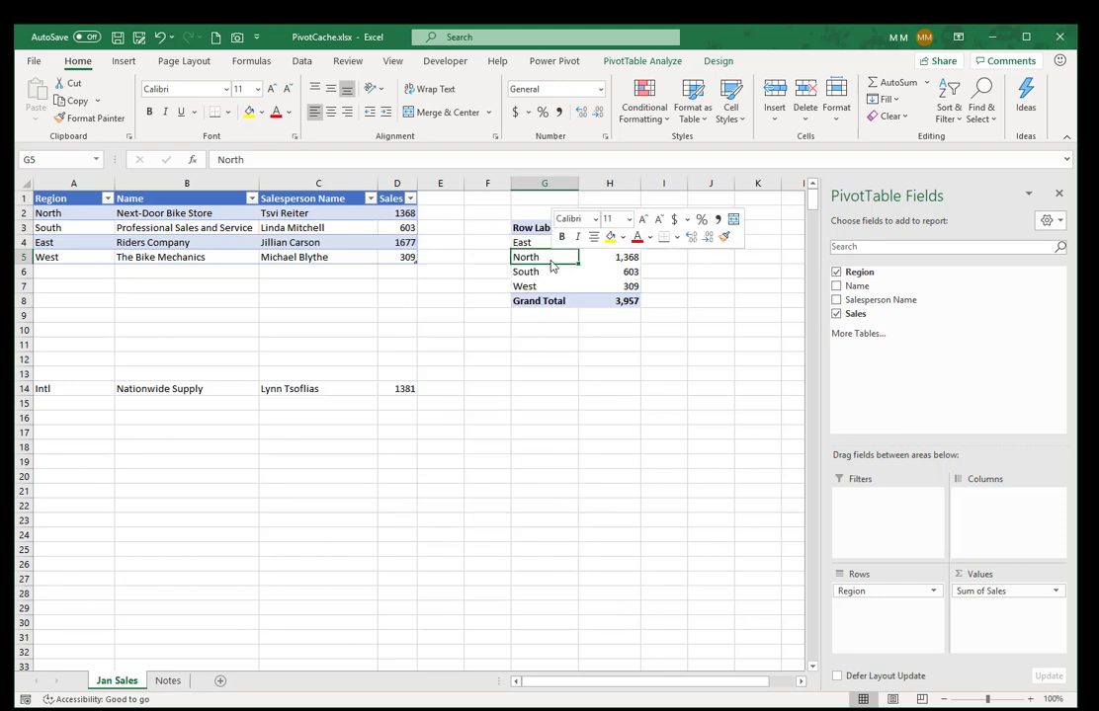
click(595, 316)
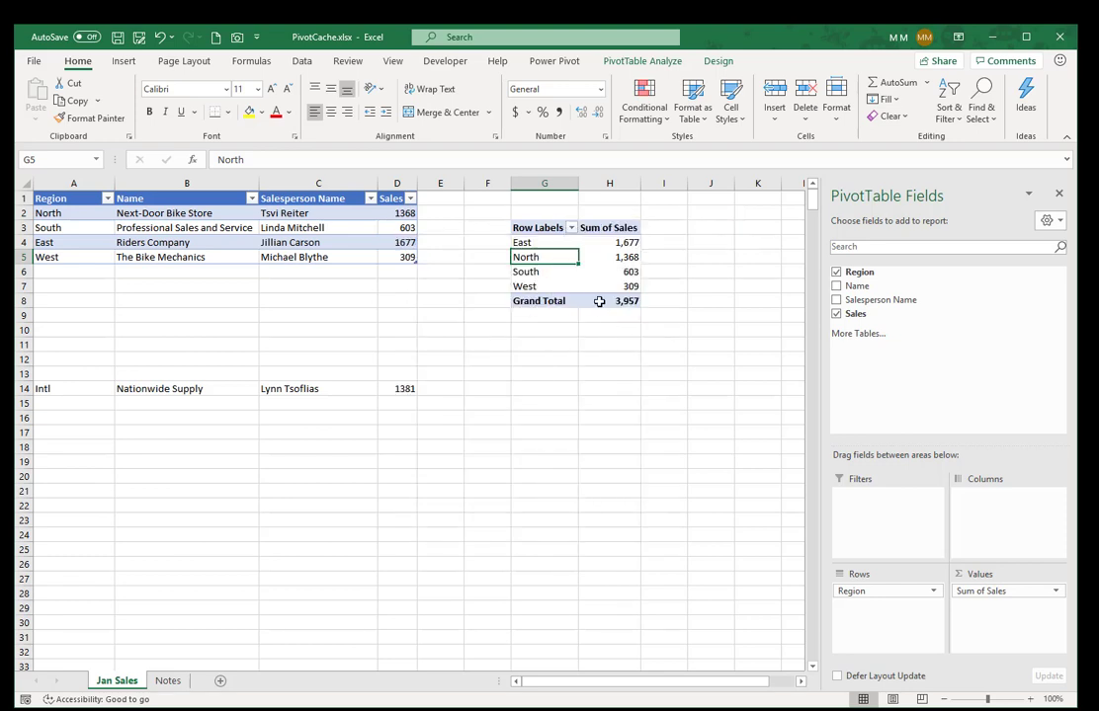
Inspect the Row Labels filter items again to check whether Intl is still offered after the refresh.
click(571, 228)
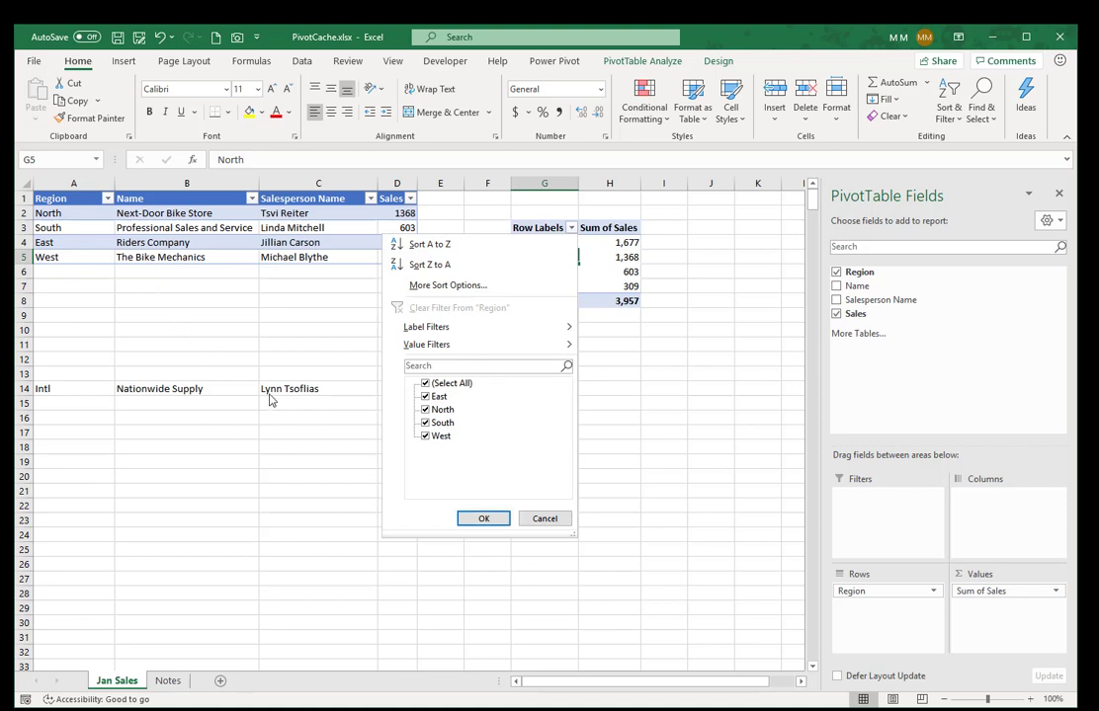
click(544, 519)
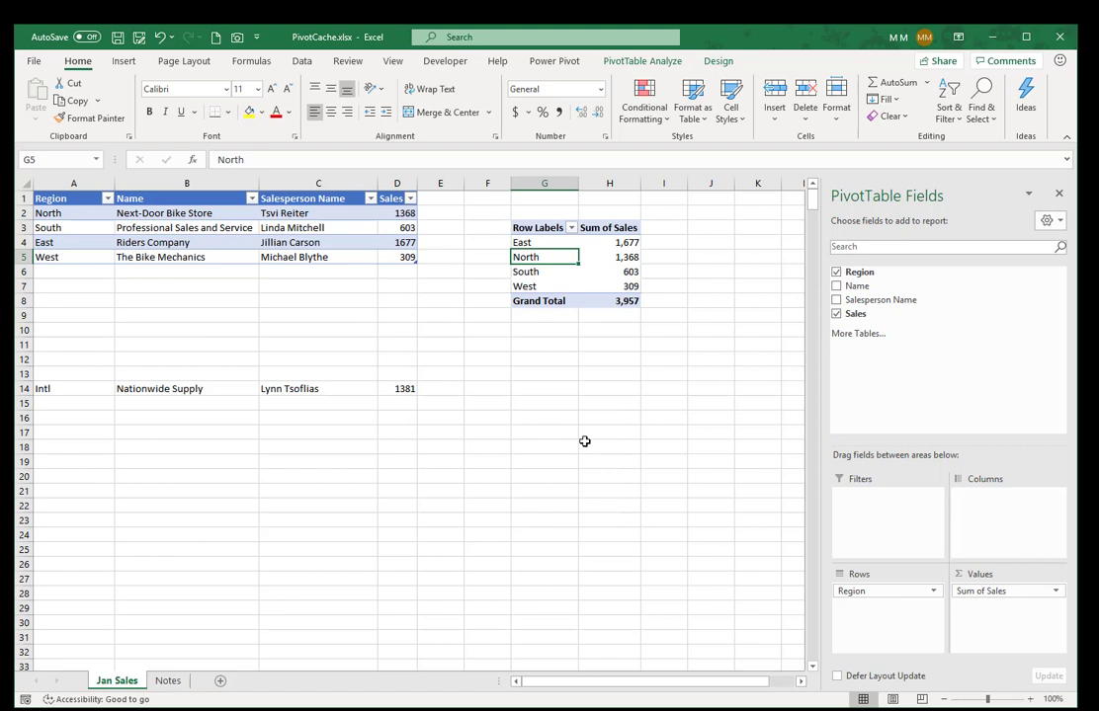
click(570, 229)
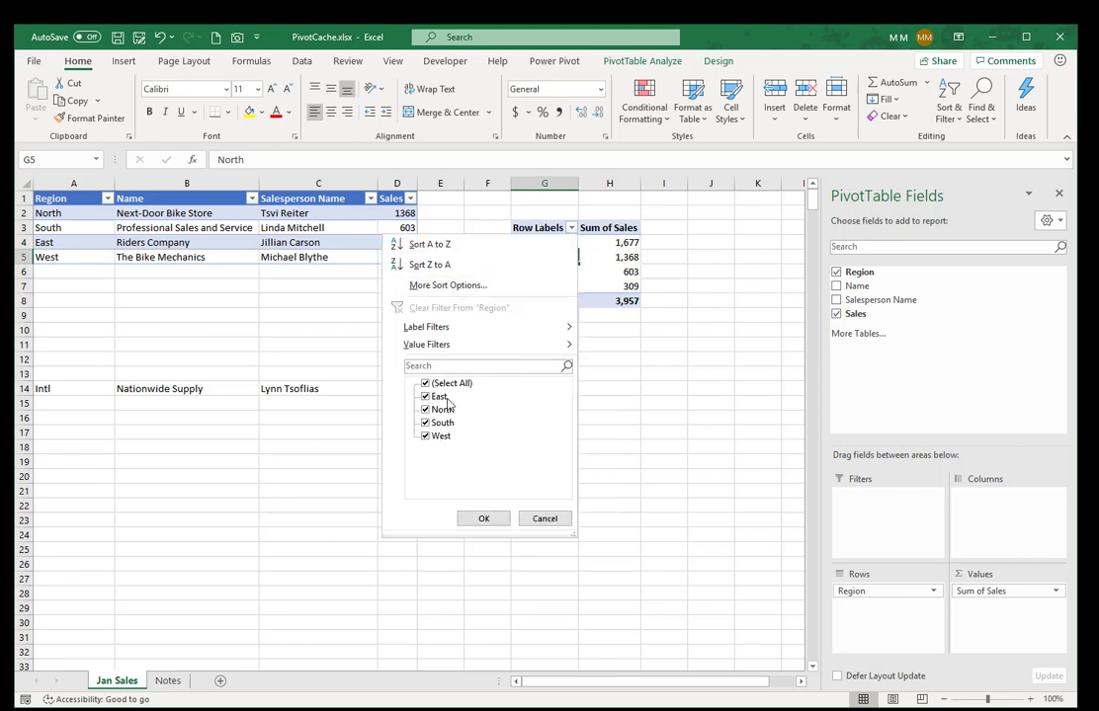